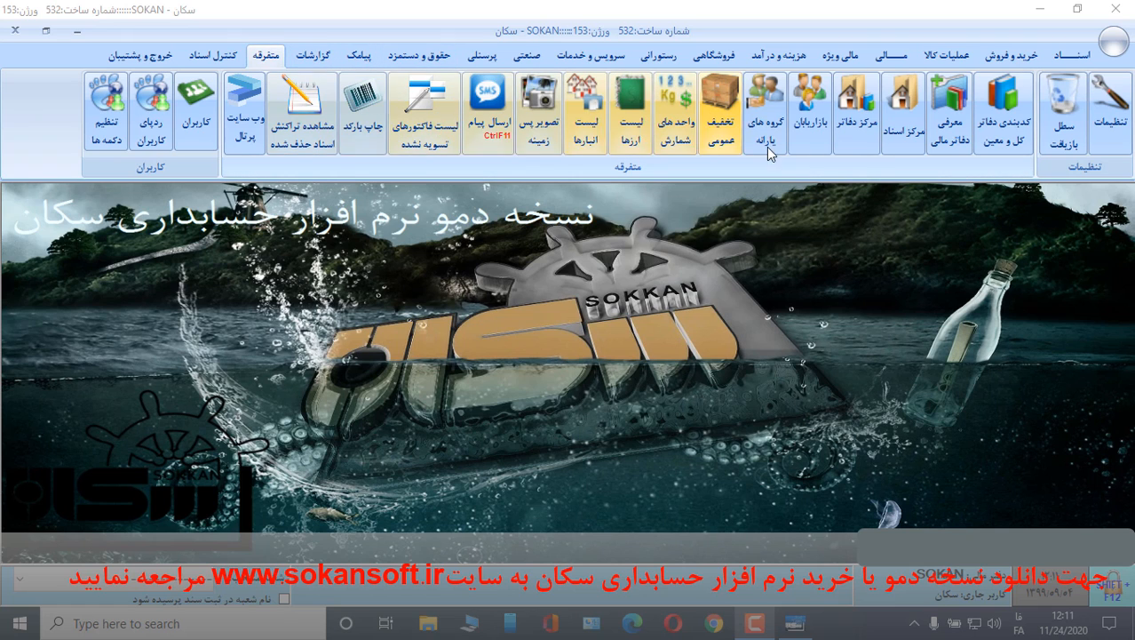
Step: Open the general and subsidiary ledger coding, filter the ledgers by اشخاص, and open the اشخاص ledger with code 1125
click(1001, 139)
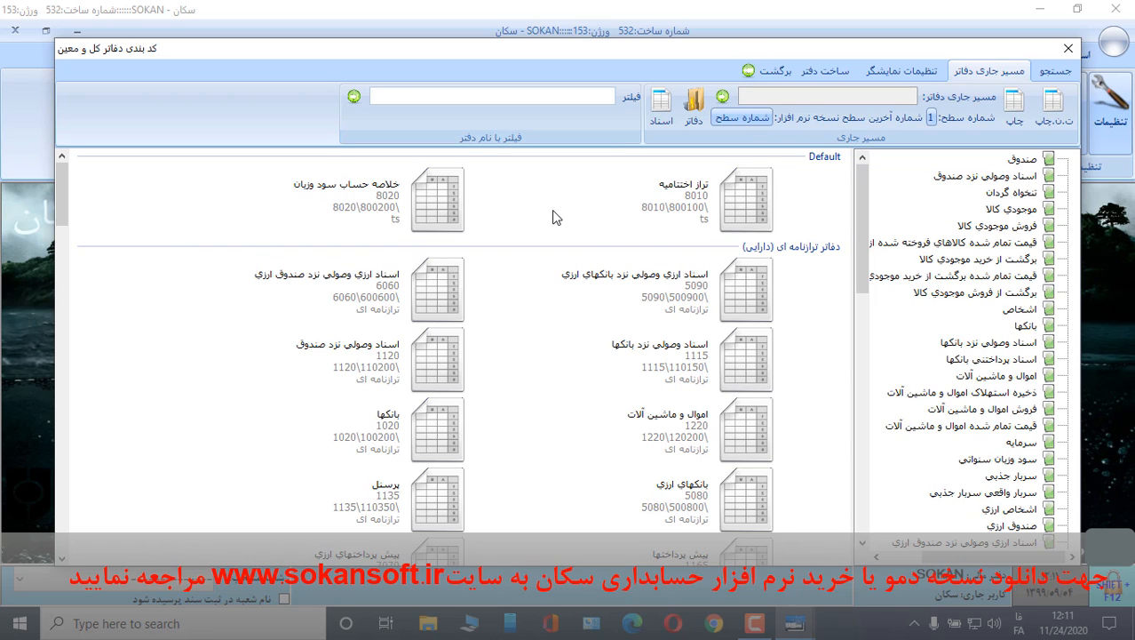
text(اشخاص)
key(Return)
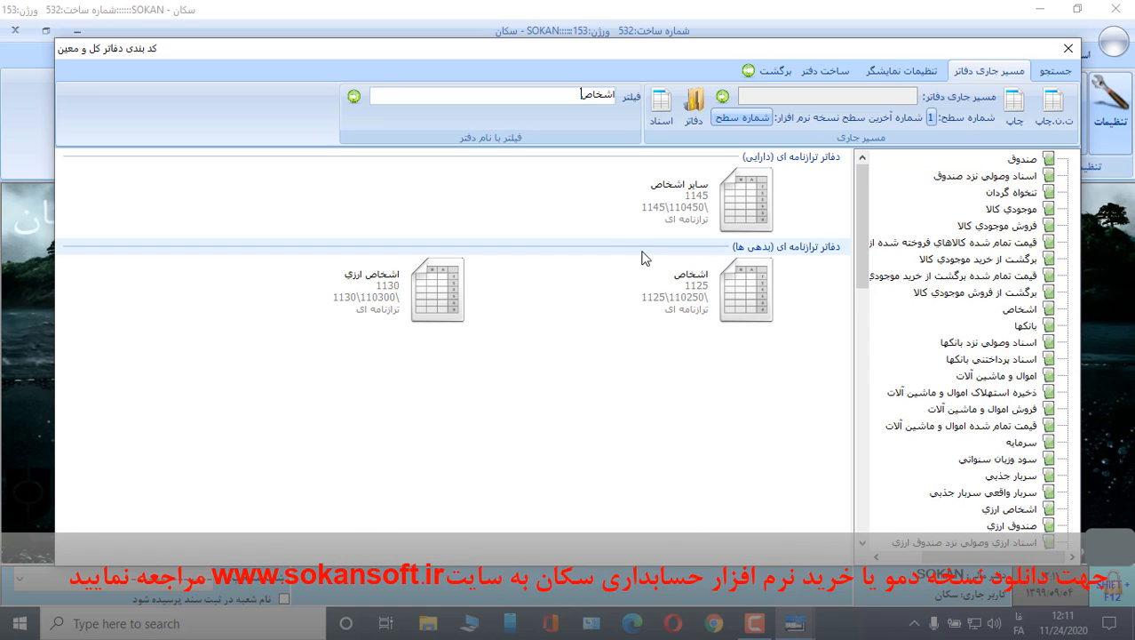
click(690, 282)
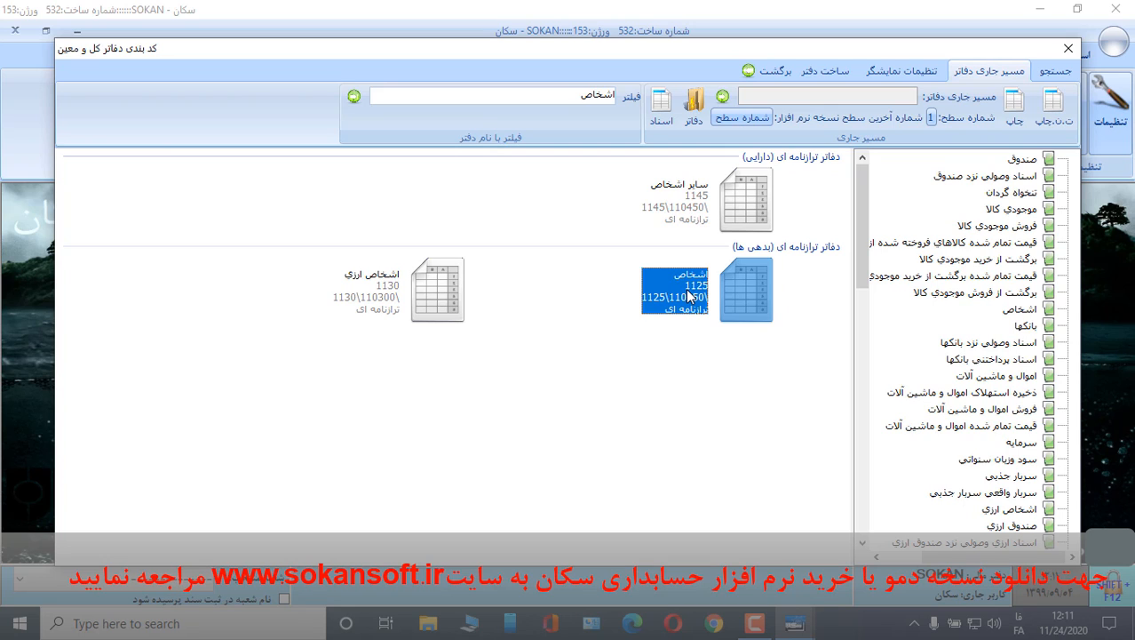
double_click(688, 296)
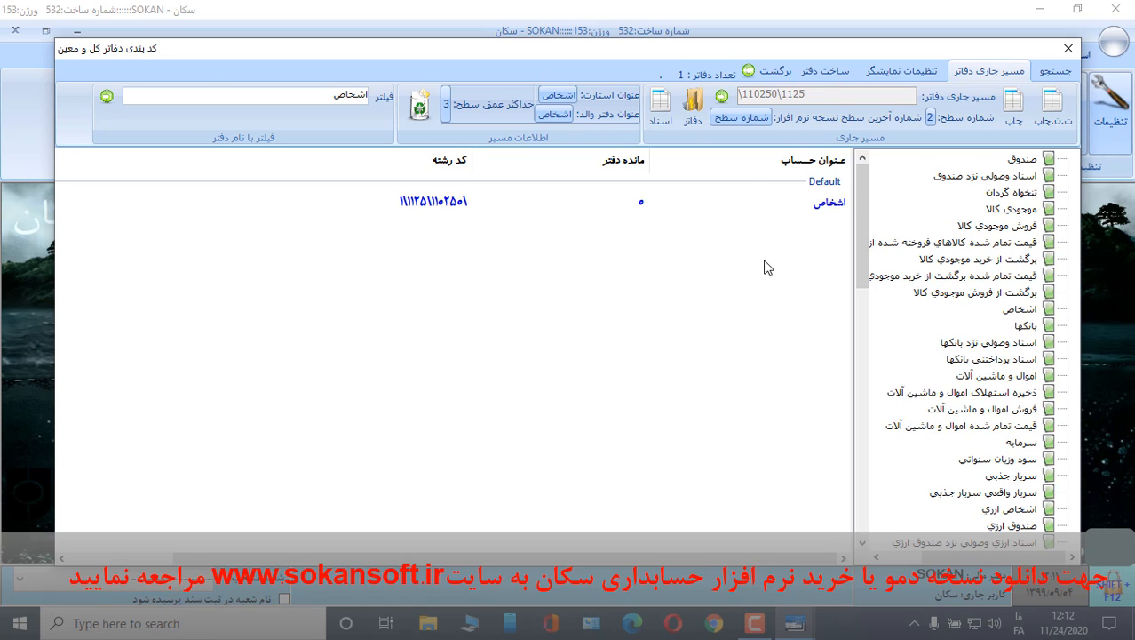
Step: Rename the اشخاص subsidiary ledger to تامین کنندگان
click(825, 210)
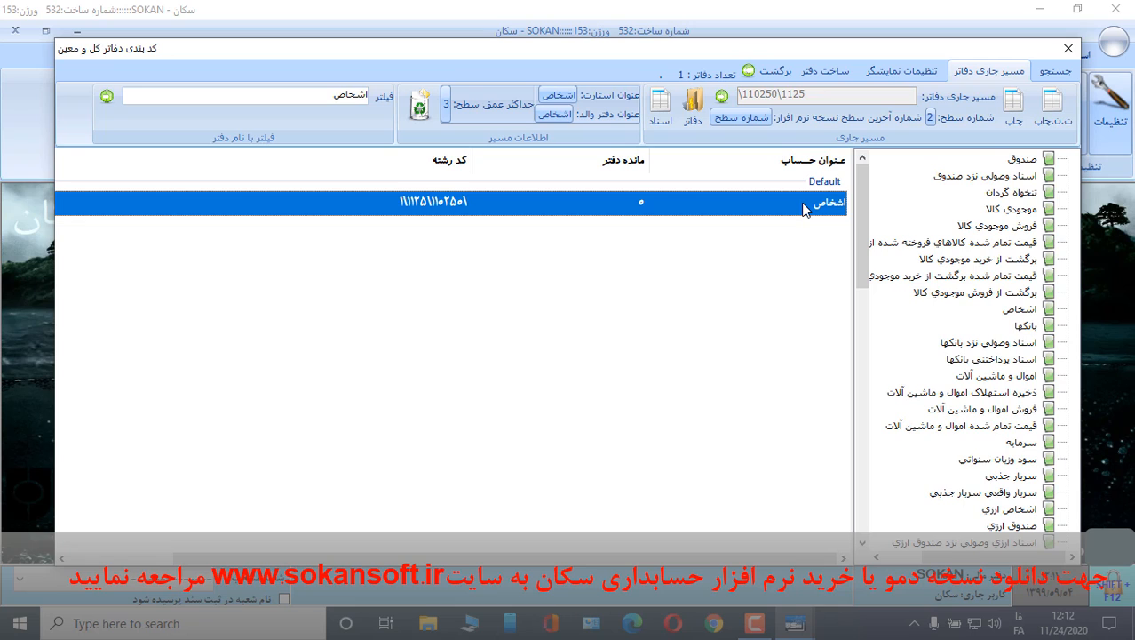
right_click(804, 209)
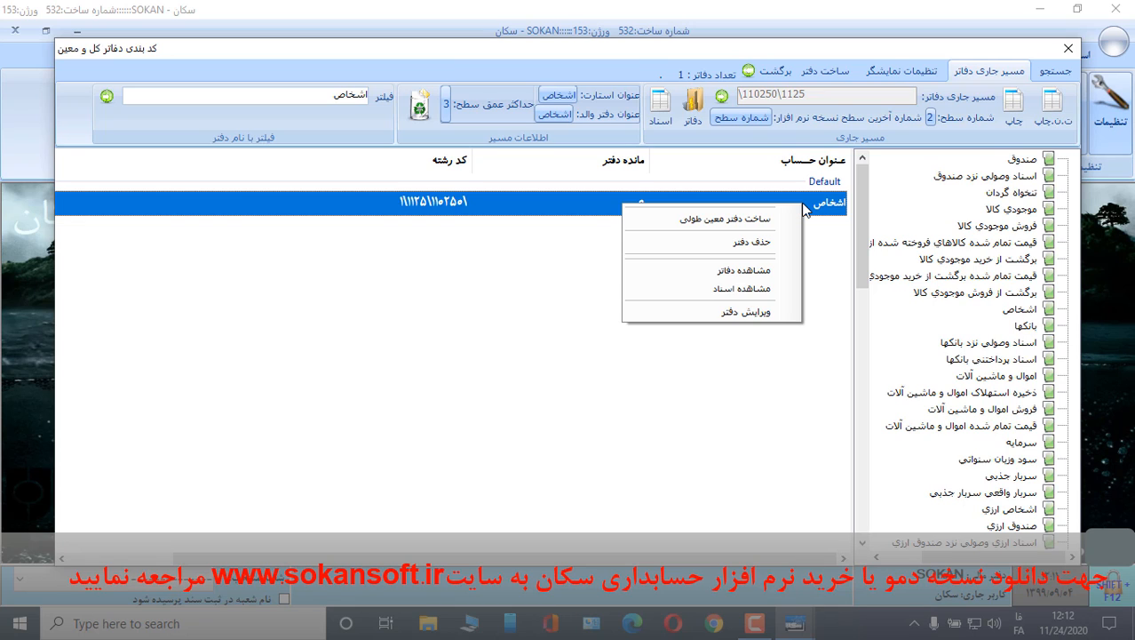
click(751, 313)
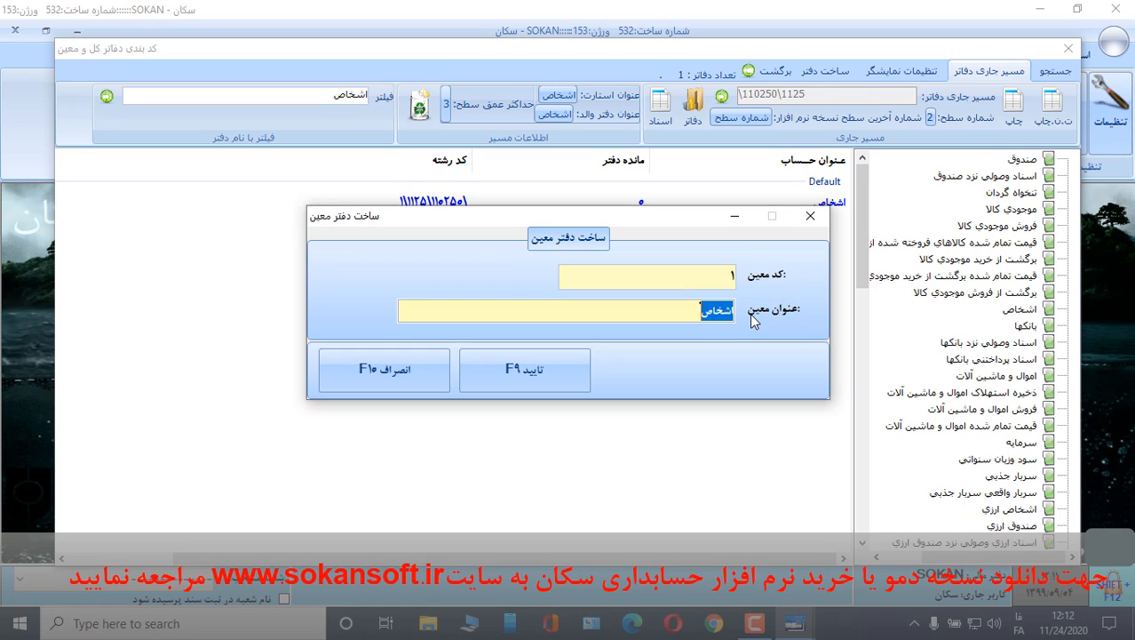
text(تامین ک)
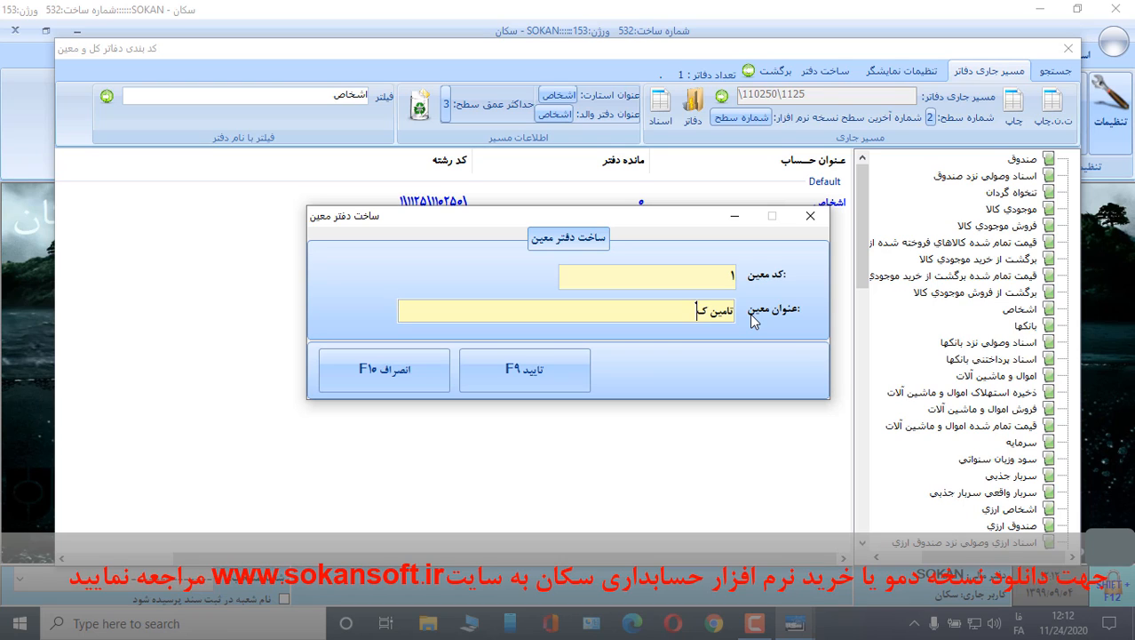
text(نندگان)
click(537, 371)
click(407, 355)
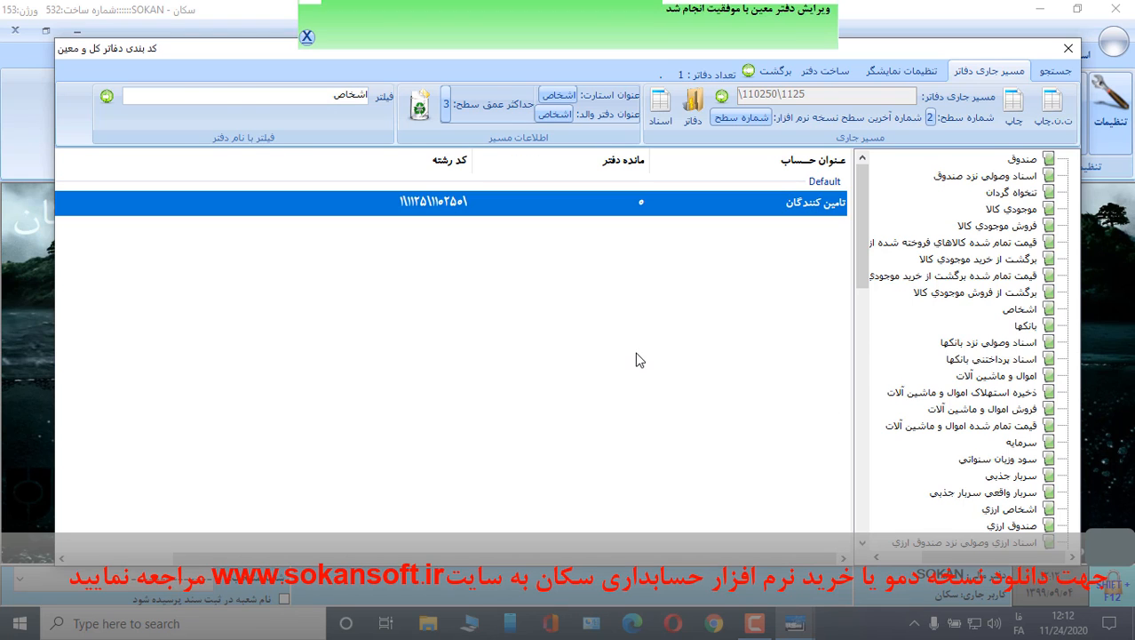
Step: Create a second subsidiary ledger titled مشتریان under the اشخاص ledger
click(824, 71)
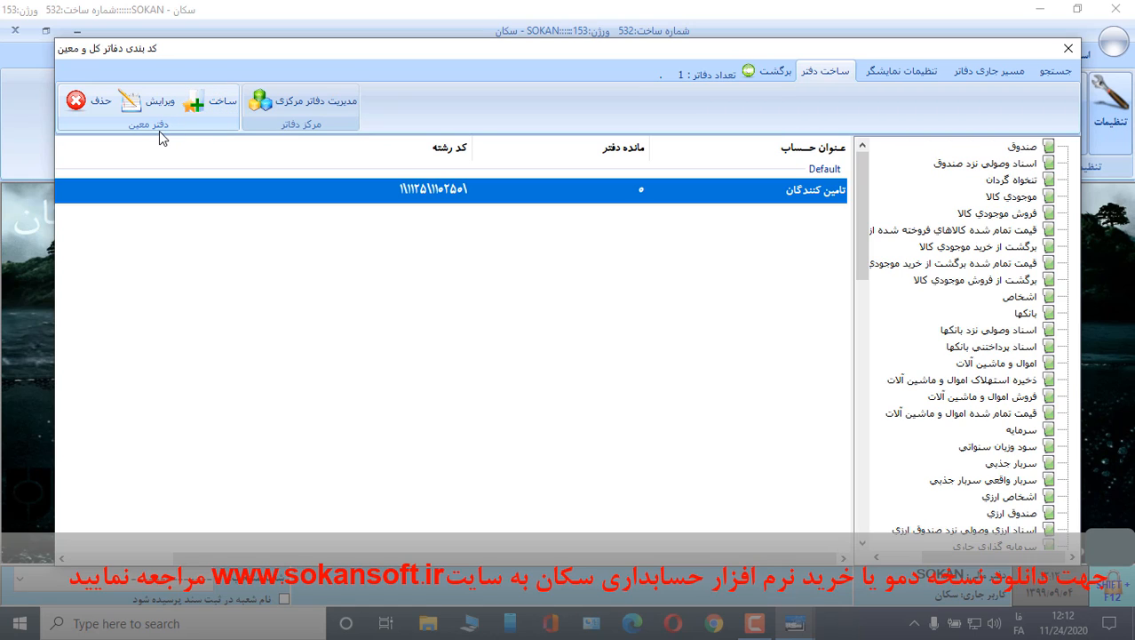
right_click(784, 192)
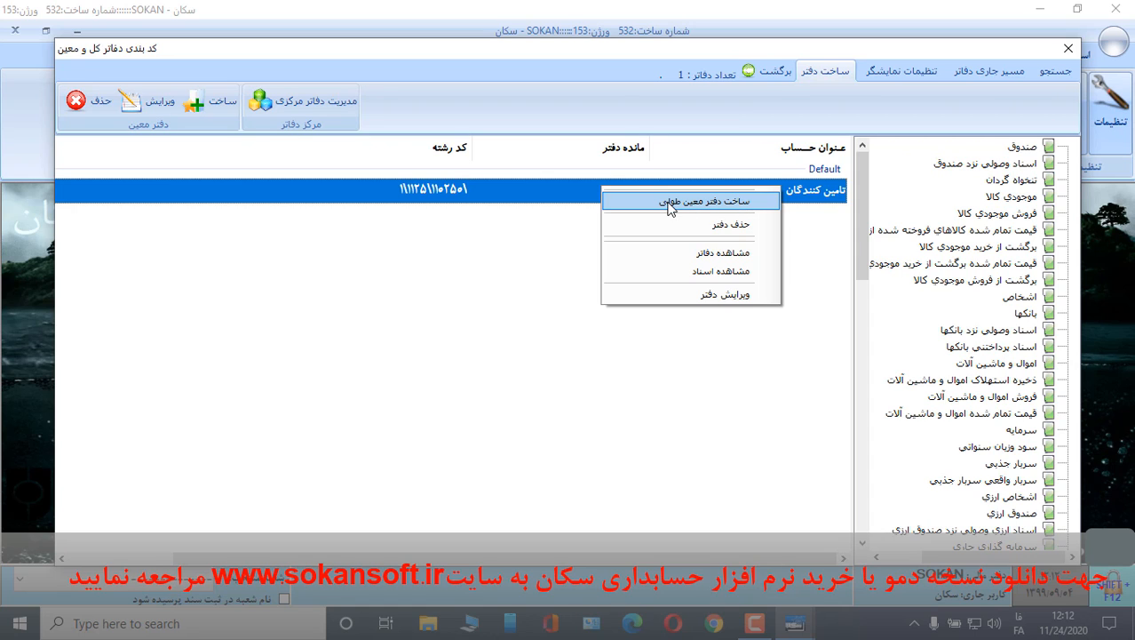
click(508, 256)
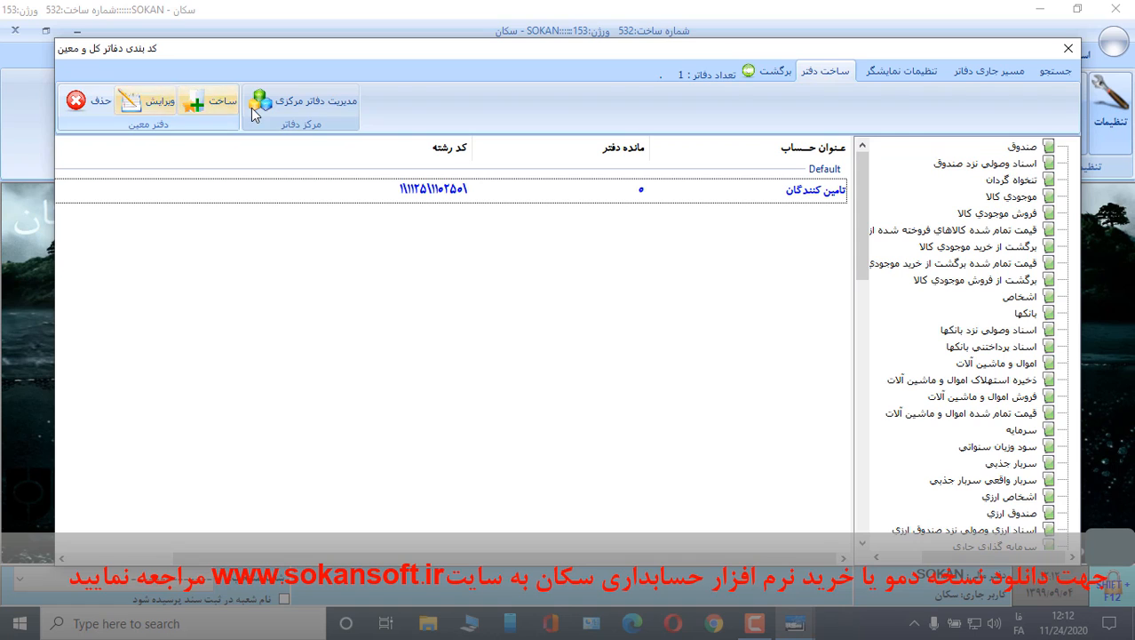
click(204, 104)
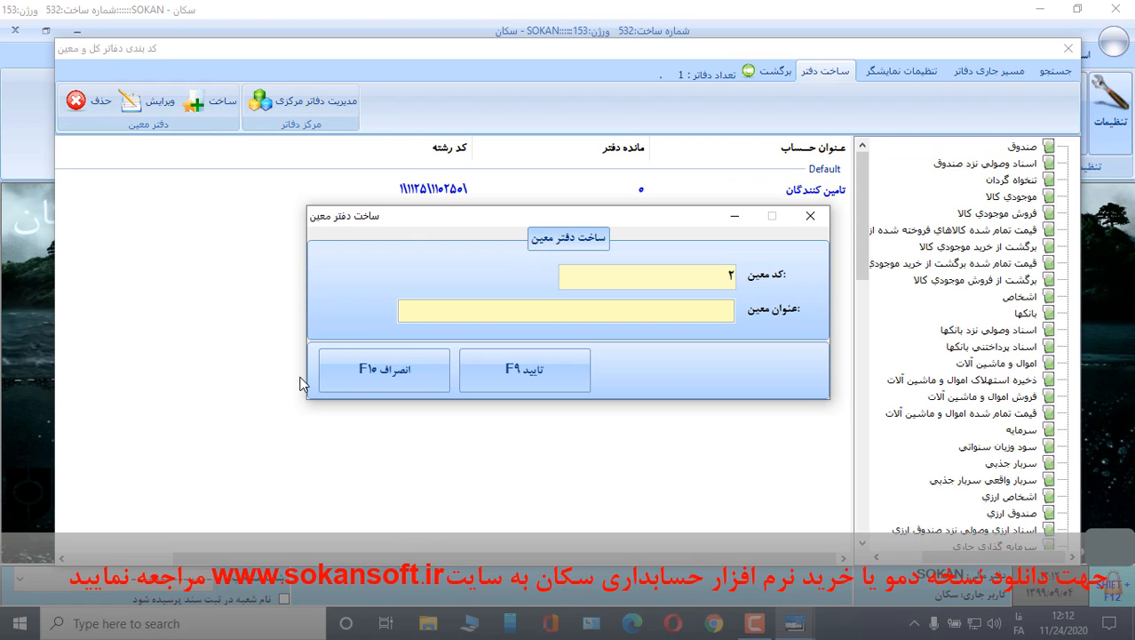
text(مشتریان)
click(505, 384)
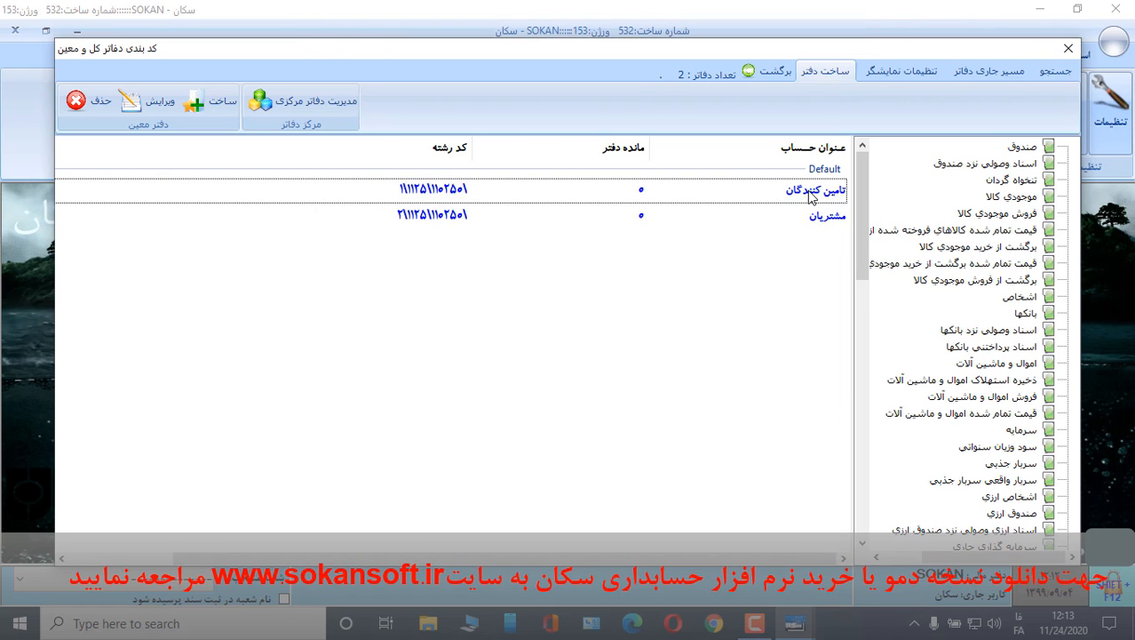
Step: Start a new detailed account under تامین کنندگان with person type حقیقی and enter the person's name
double_click(811, 191)
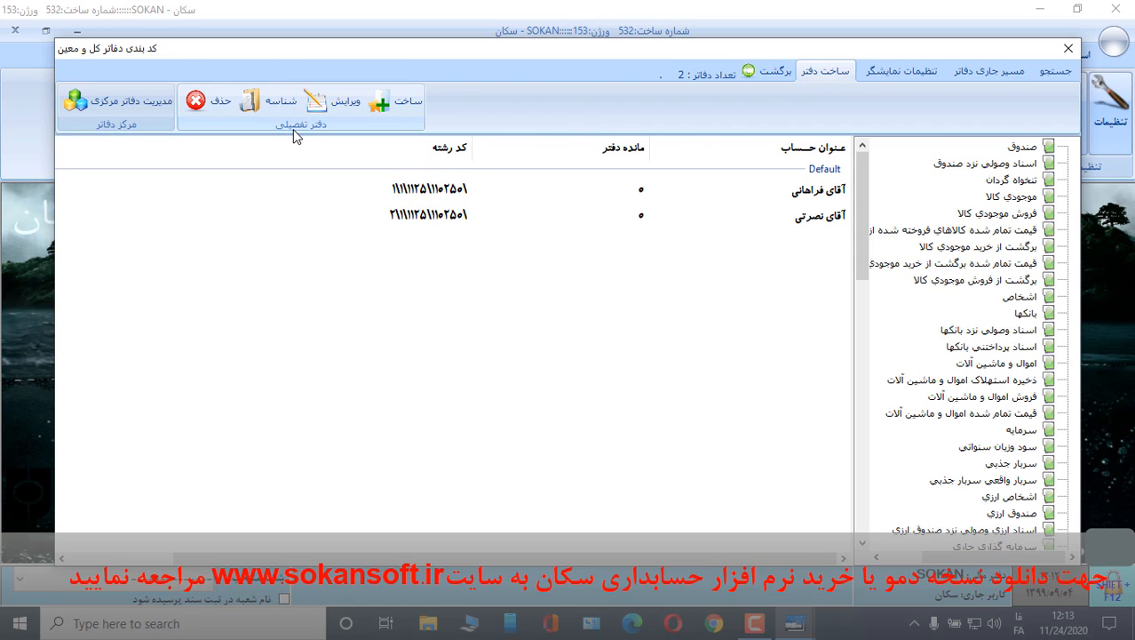
click(410, 106)
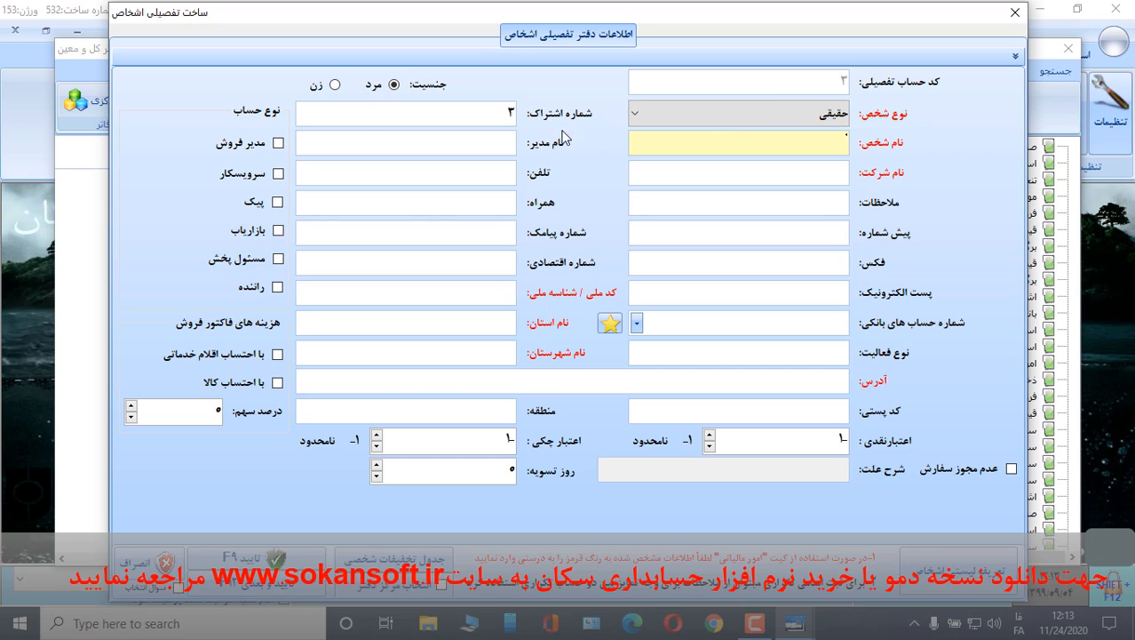
click(687, 118)
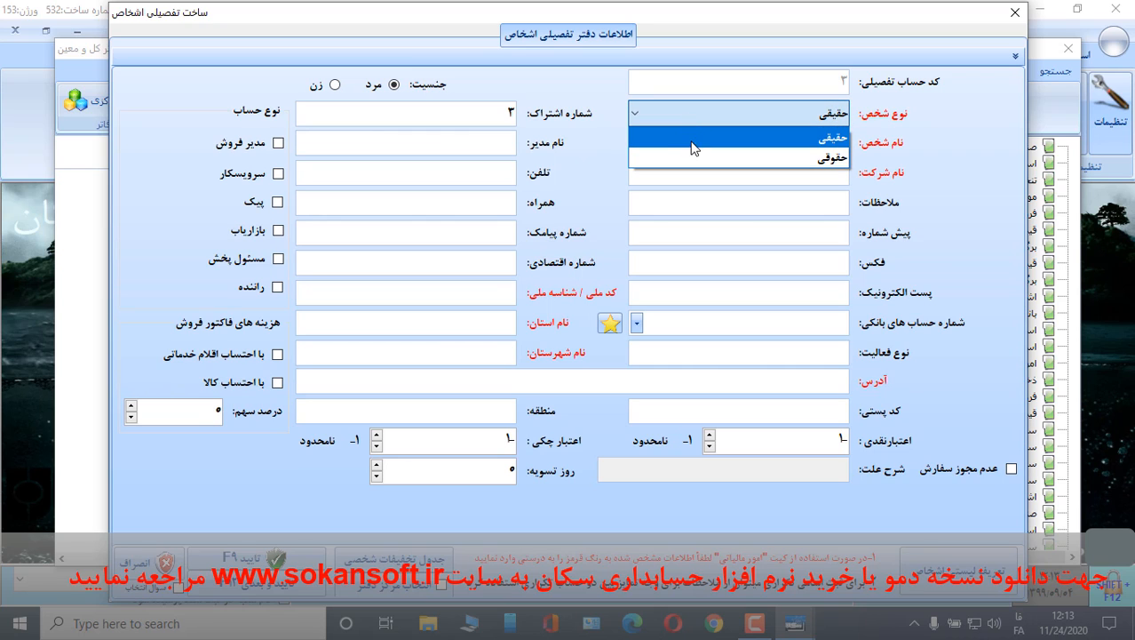
click(690, 138)
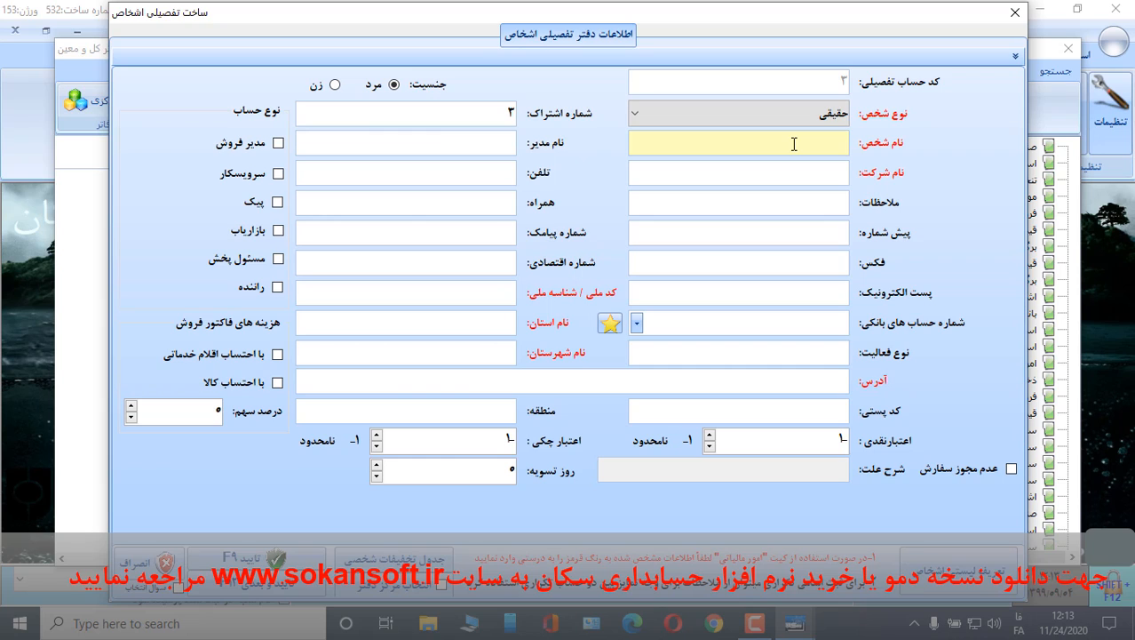
text(آقای جعفری)
text(ته)
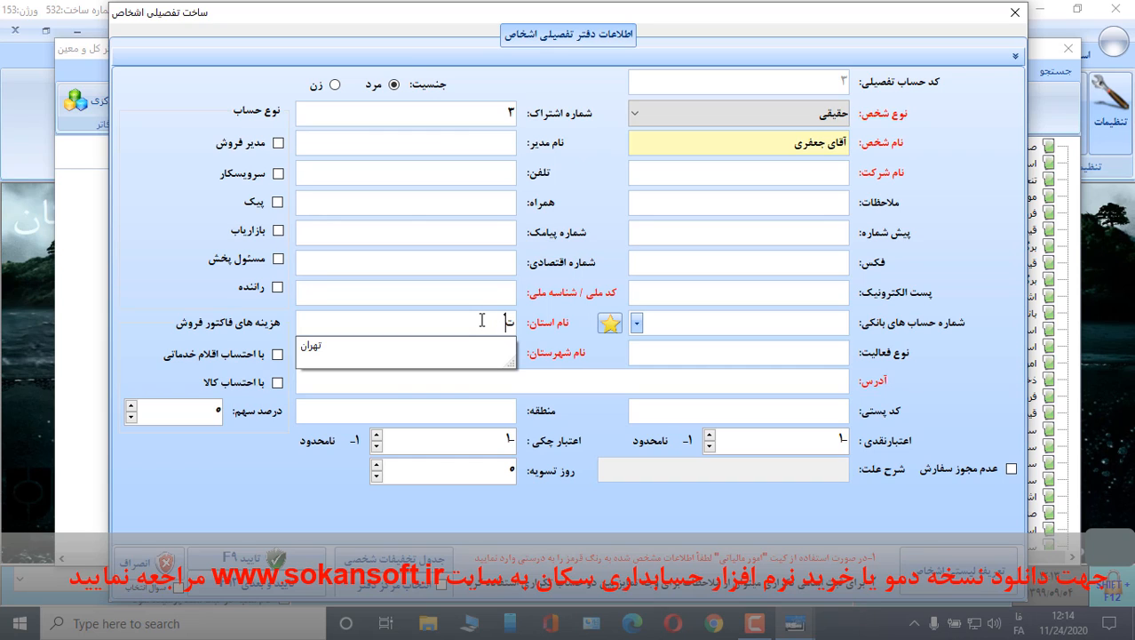
key(BackSpace)
key(BackSpace)
text(م)
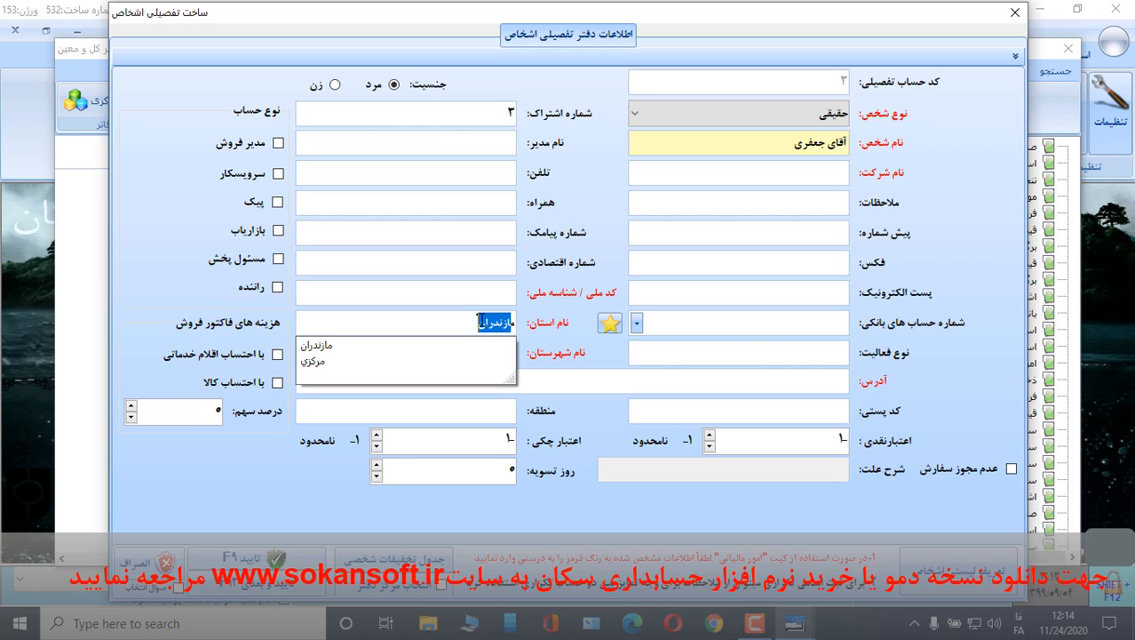
key(BackSpace)
key(BackSpace)
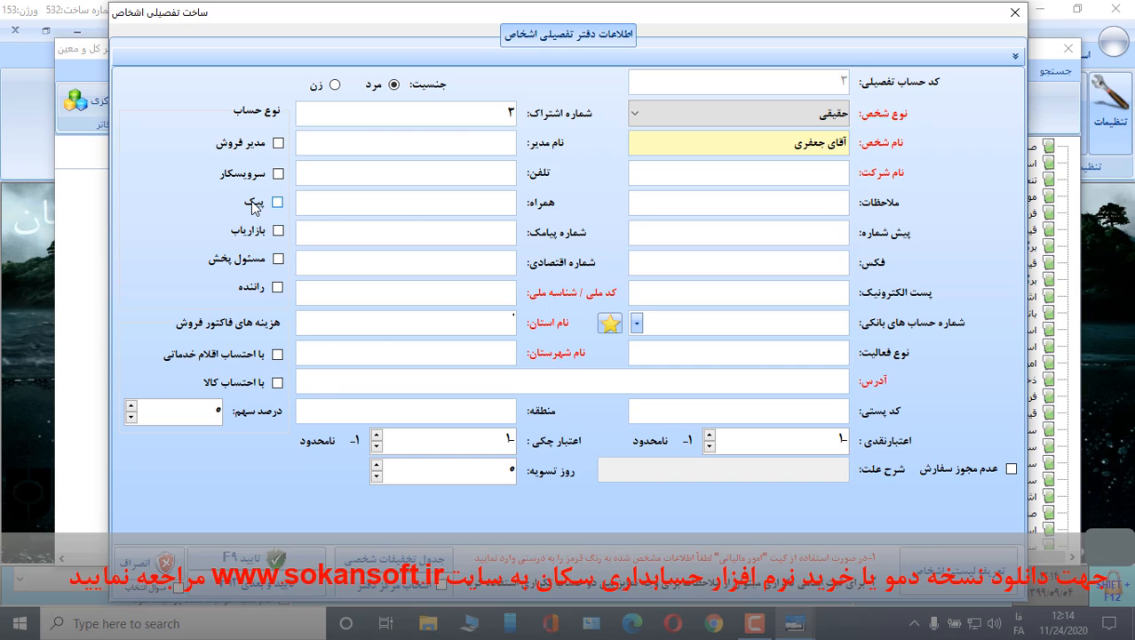
Step: View the individual discount allocation table for the new person account and close it without adding a discount
click(379, 562)
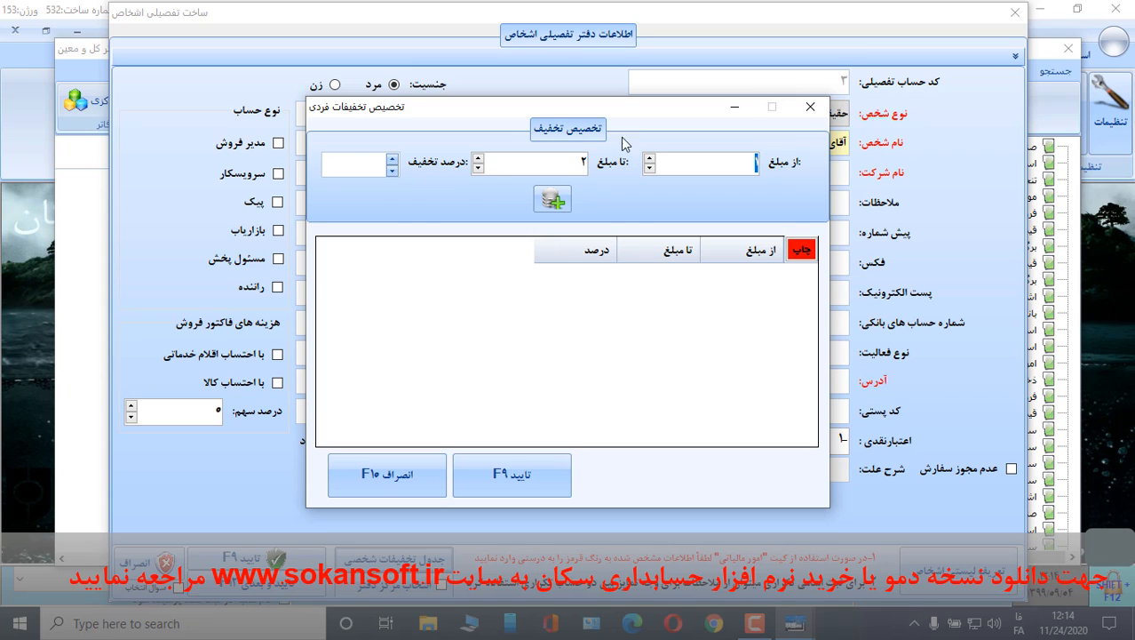
click(810, 106)
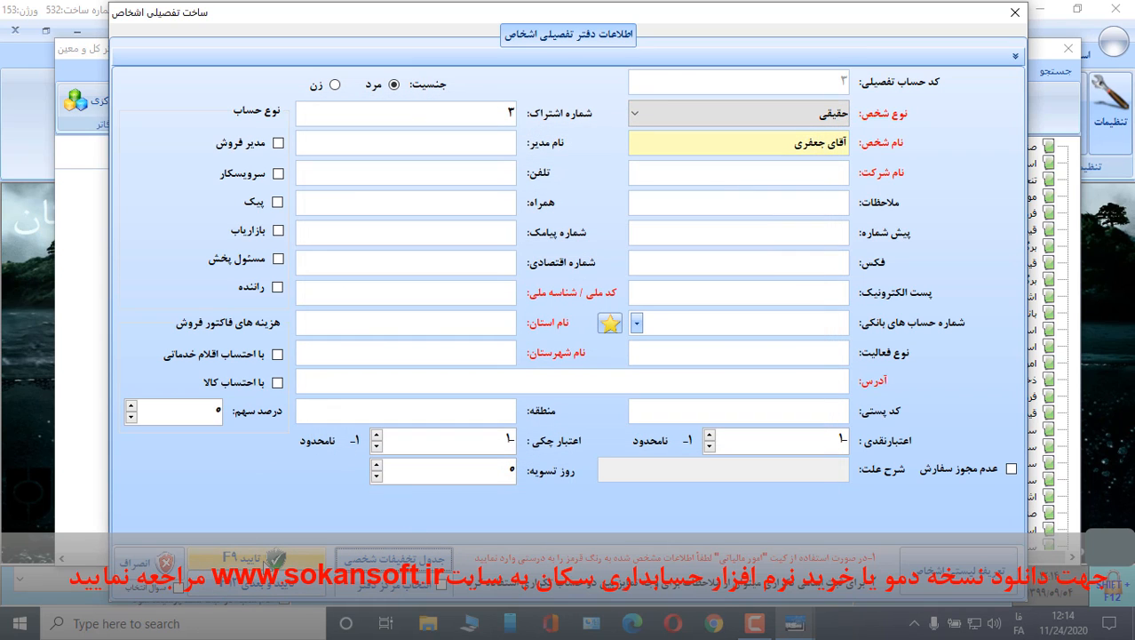
Step: Save the new person account despite the incomplete tax information, select it in the list, and close the ledger coding window
click(265, 562)
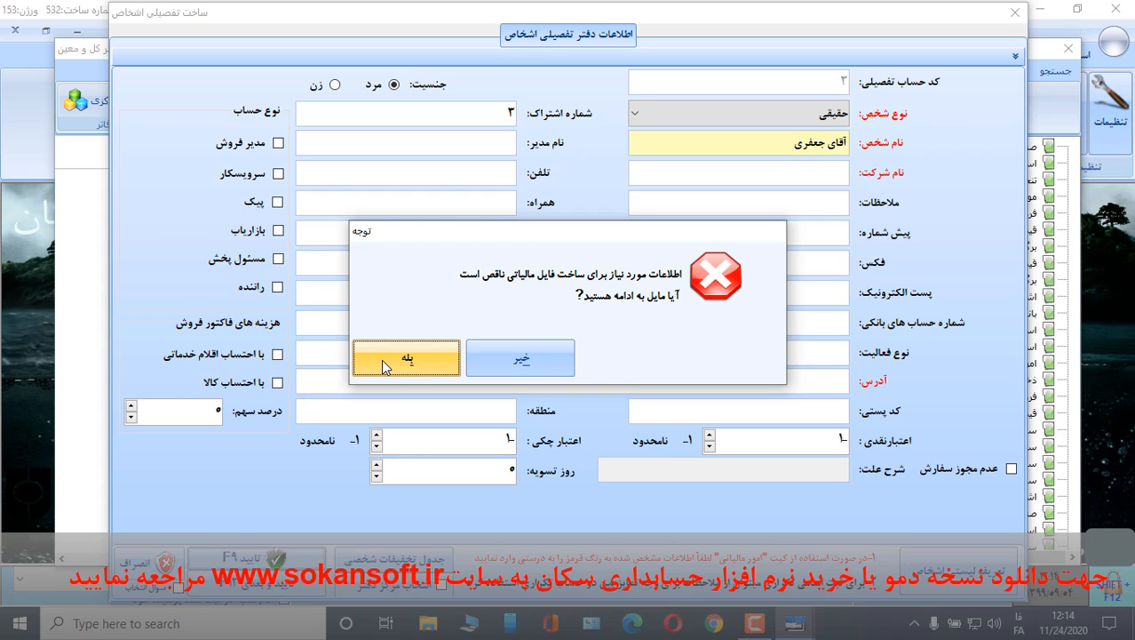
click(383, 361)
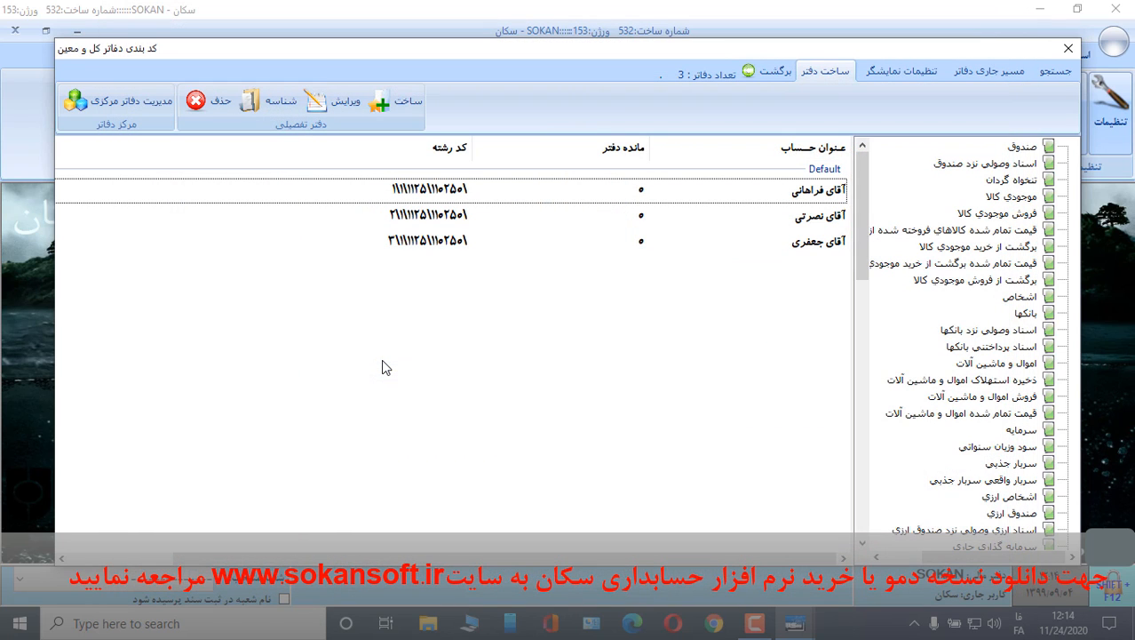
click(728, 241)
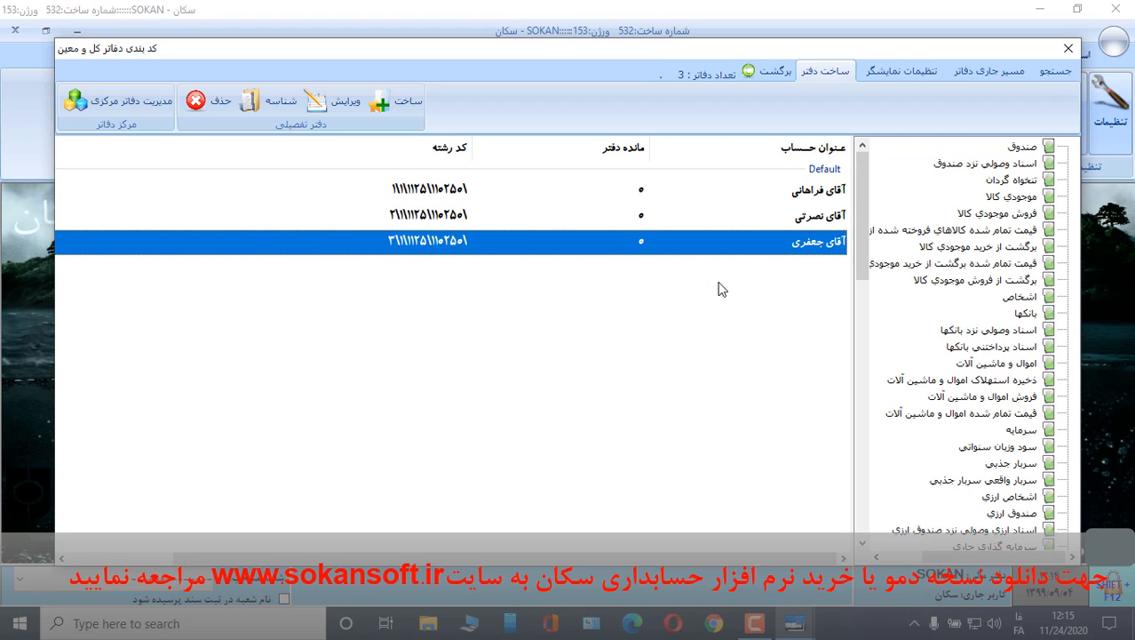
click(1068, 48)
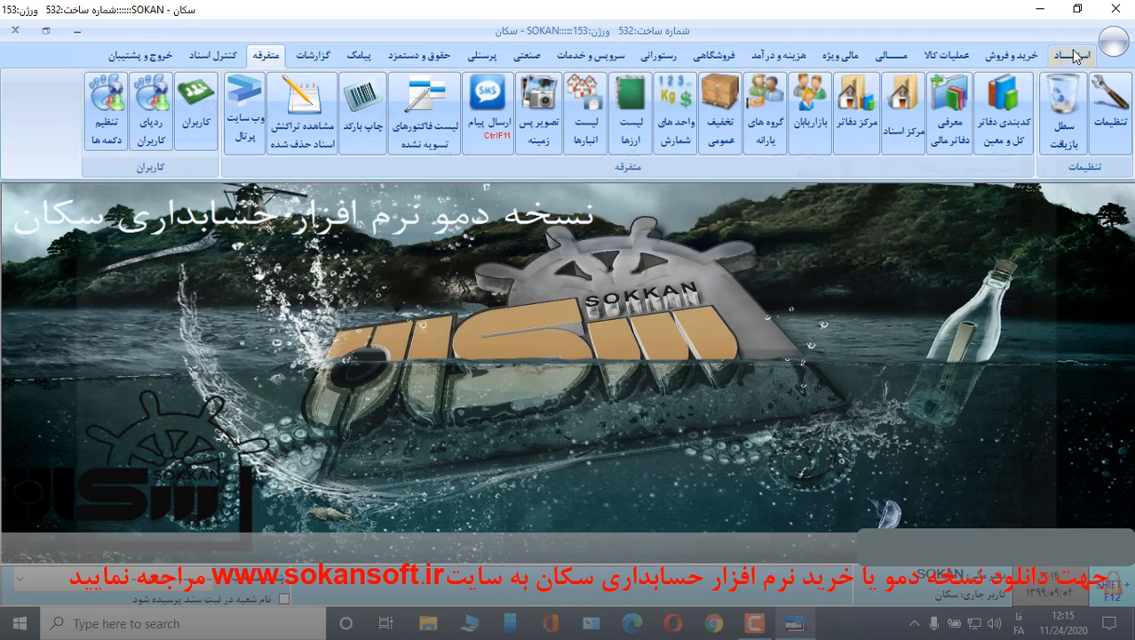